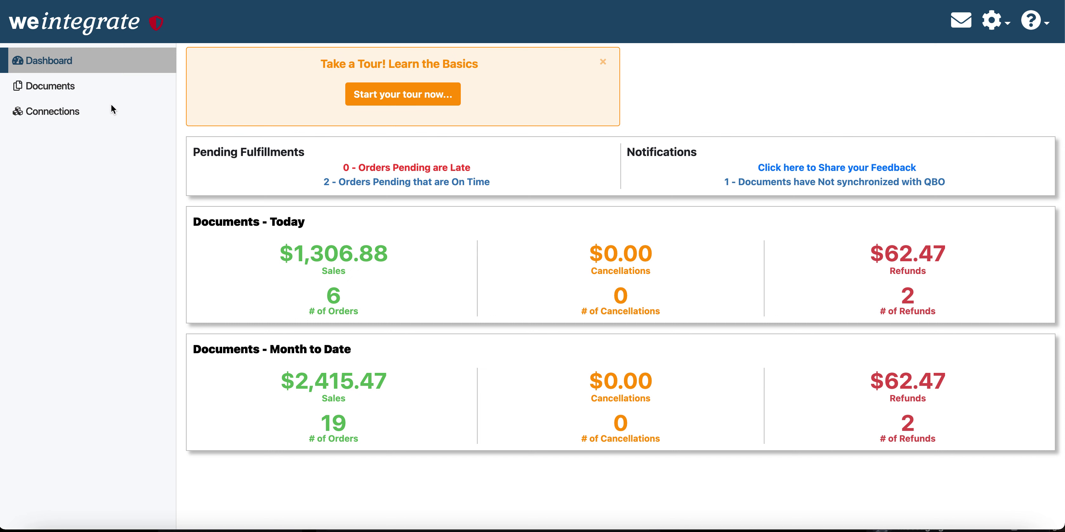
Step: Open the Documents list of open sales synced from the marcs-electronics store
{"action": "left_click", "coordinate": [70, 87]}
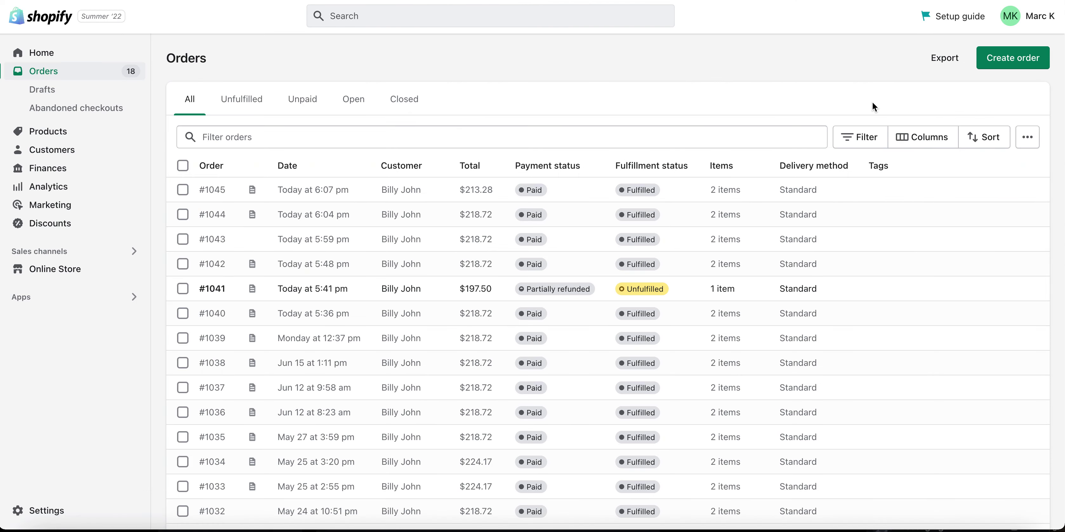
Step: Start a new order and assign the existing customer to it
{"action": "left_click", "coordinate": [1012, 58]}
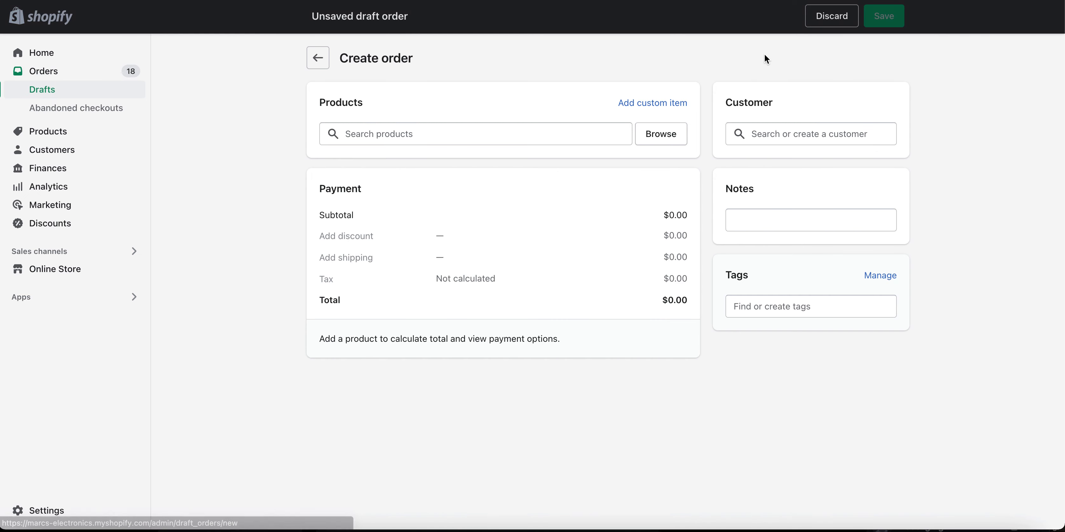
{"action": "left_click", "coordinate": [766, 132]}
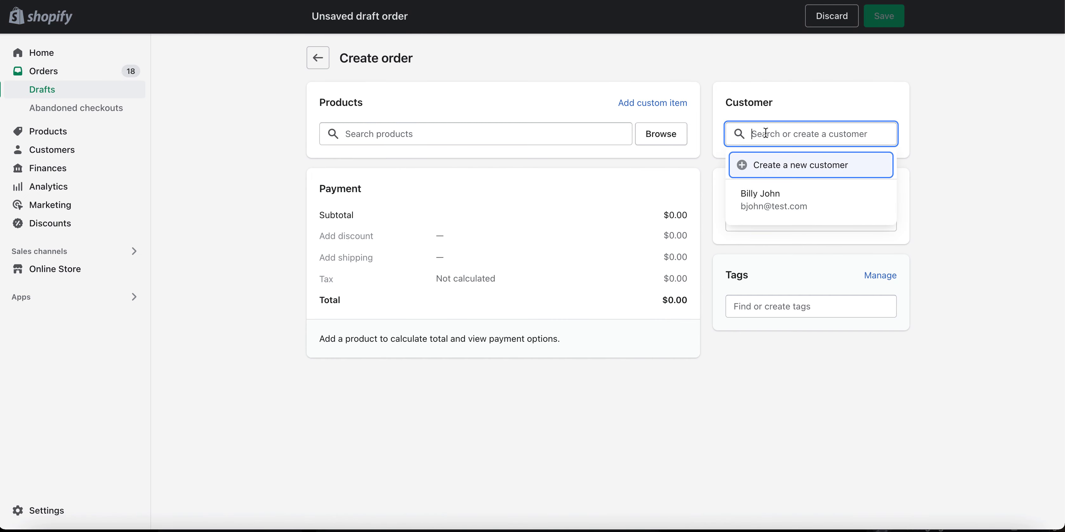
{"action": "left_click", "coordinate": [756, 202]}
Step: Add one ipod in grey and one Noise Cancelling Headphones to the order
{"action": "left_click", "coordinate": [667, 140]}
{"action": "left_click", "coordinate": [430, 212]}
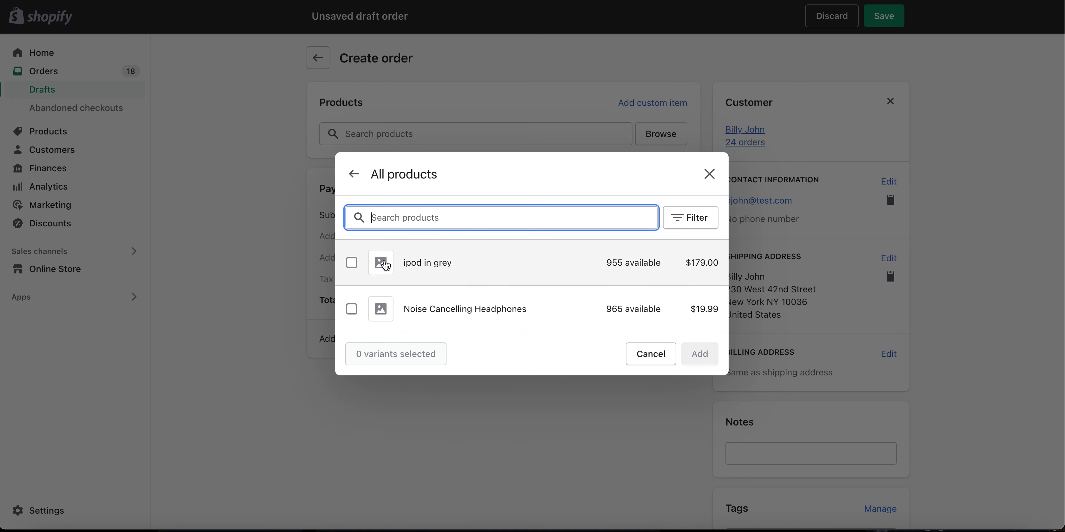
{"action": "left_click", "coordinate": [352, 263]}
{"action": "left_click", "coordinate": [351, 308]}
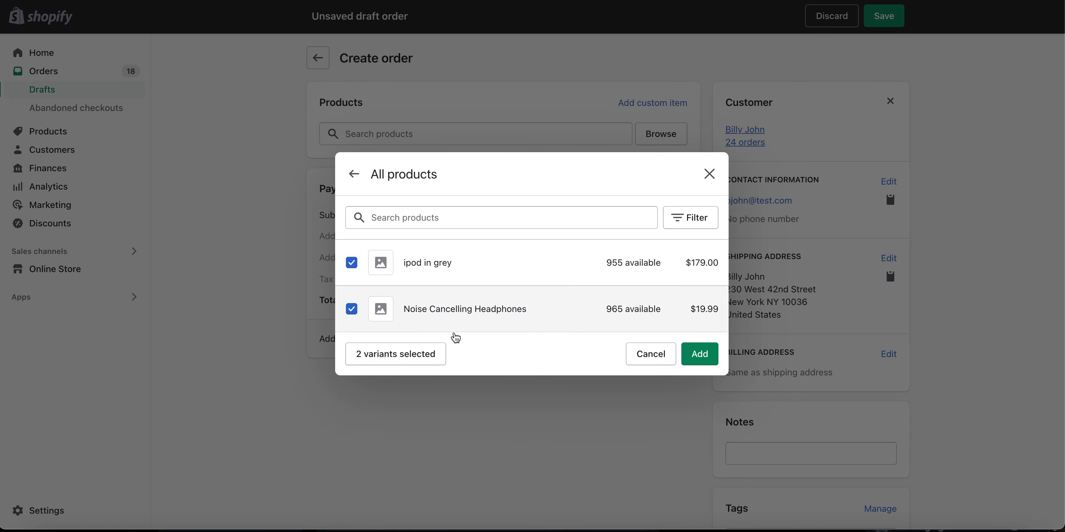
{"action": "left_click", "coordinate": [697, 355]}
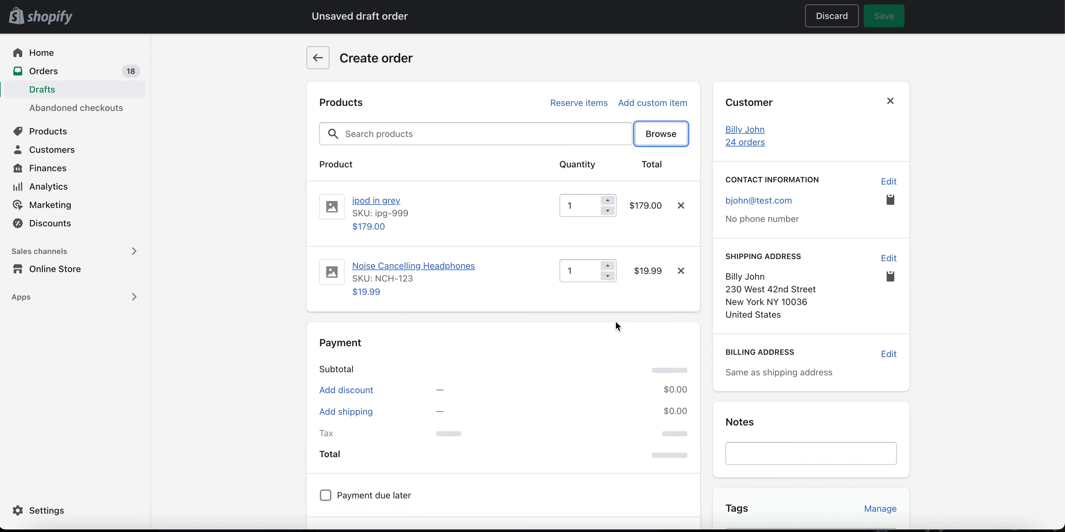
Step: Apply a $10.00 discount to the order
{"action": "scroll", "coordinate": [525, 337], "scroll_direction": "down", "scroll_amount": 1}
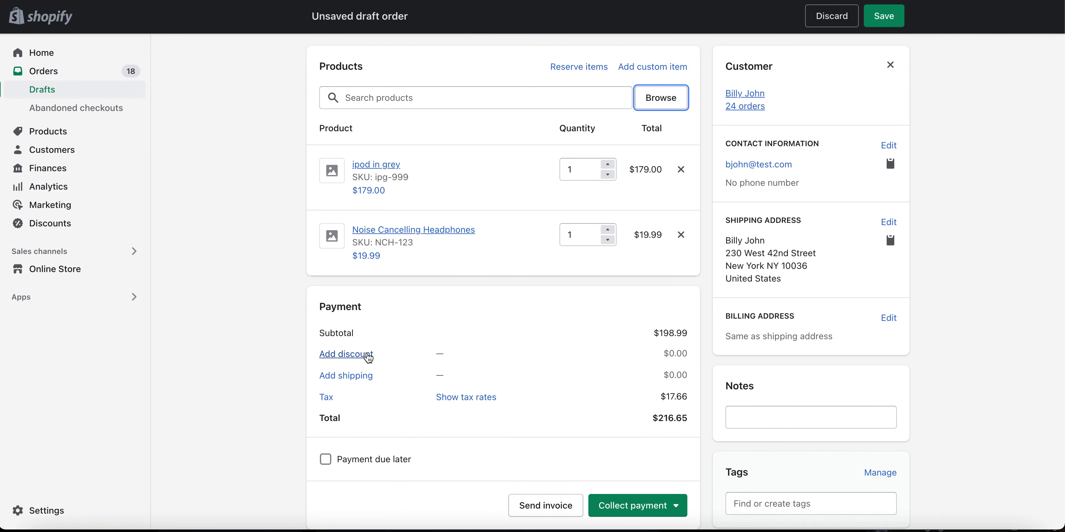
{"action": "left_click", "coordinate": [365, 352]}
{"action": "left_click", "coordinate": [590, 247]}
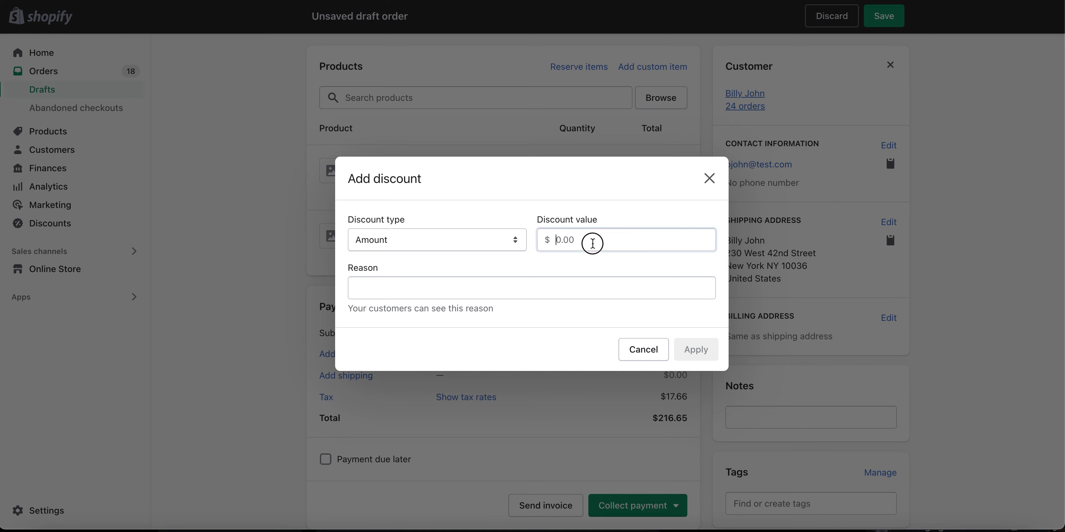
{"action": "type", "text": "10.00"}
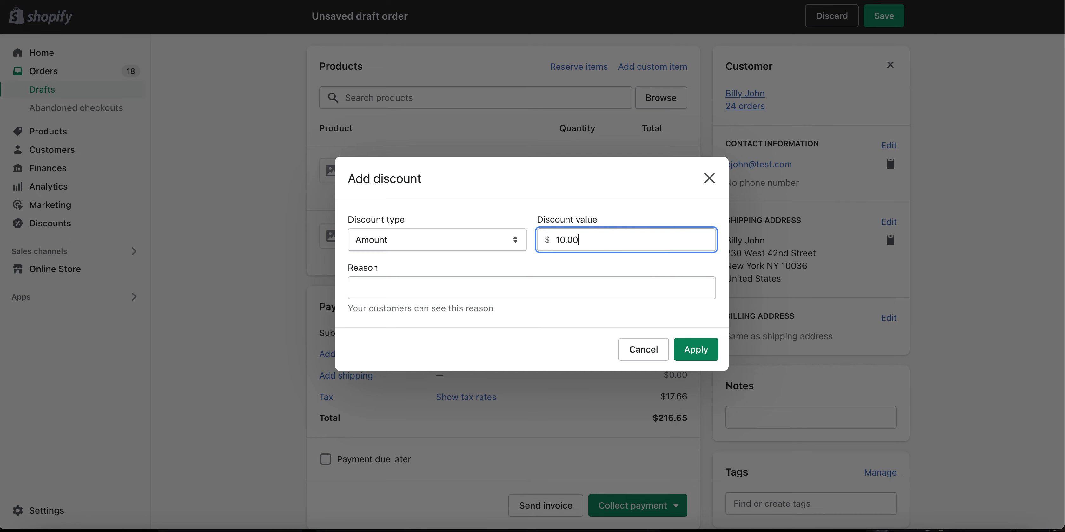
{"action": "left_click", "coordinate": [696, 350]}
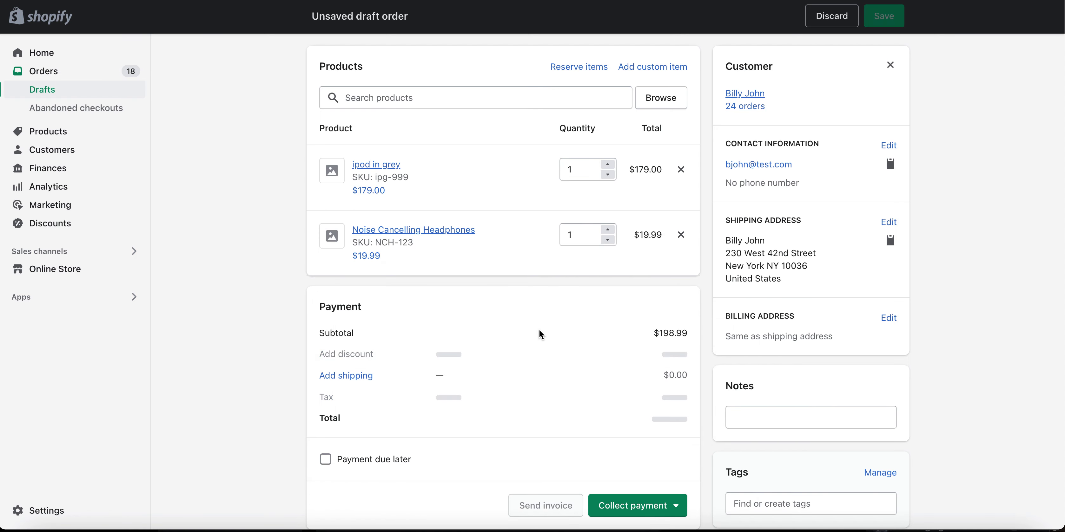
Step: Add Standard shipping at $6.90 to the order
{"action": "left_click", "coordinate": [353, 378]}
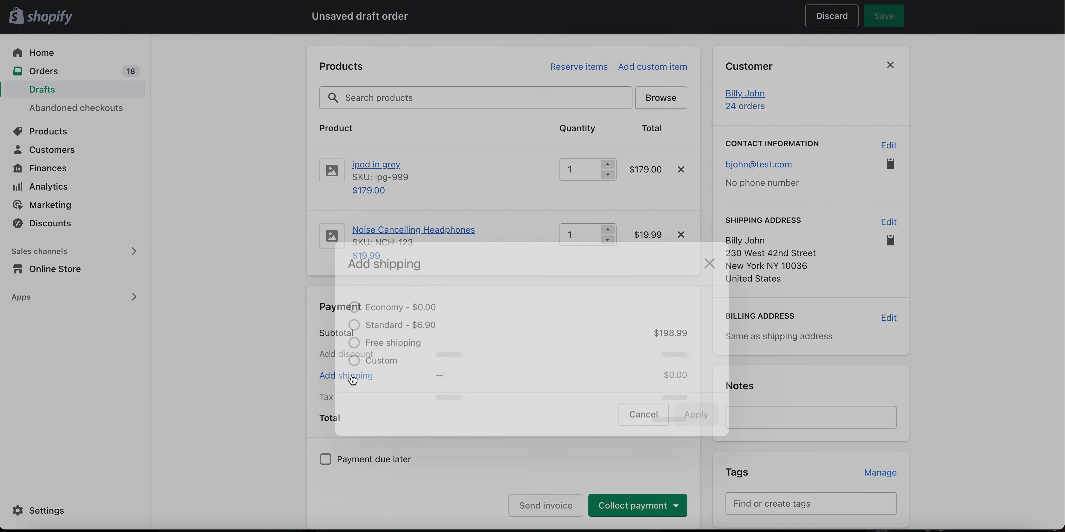
{"action": "left_click", "coordinate": [417, 252]}
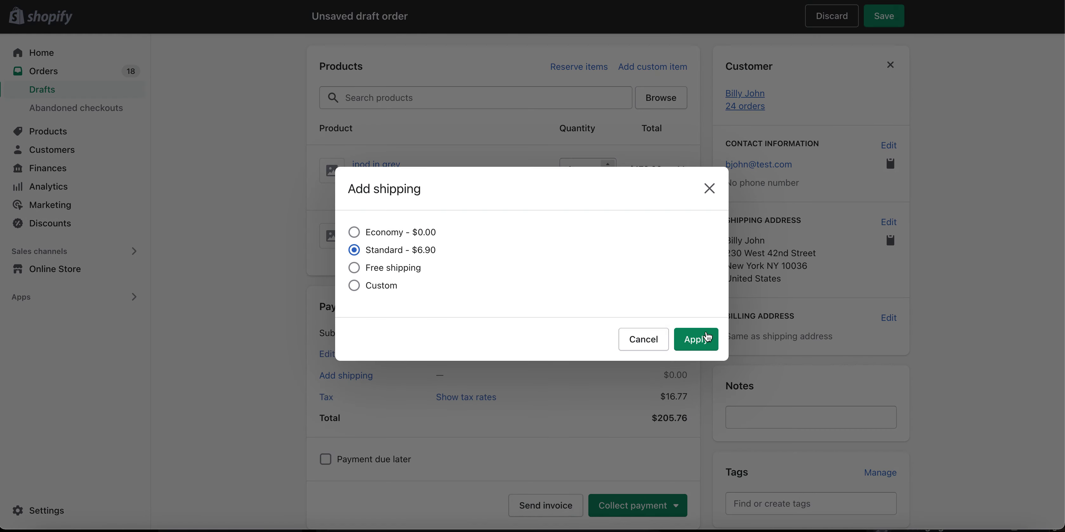
{"action": "left_click", "coordinate": [703, 337]}
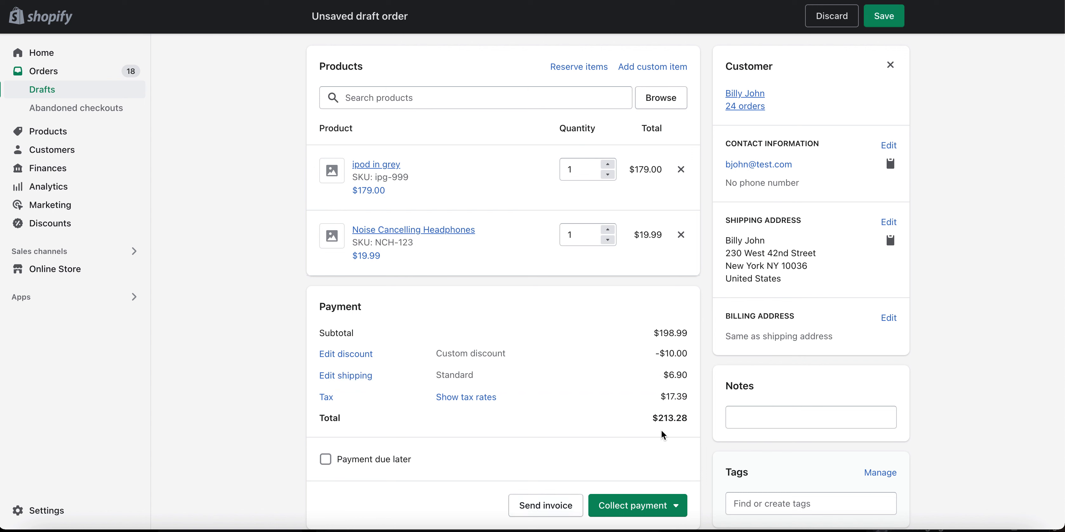
Step: Add the note 'This is a great new customer! Thank you!' to the order
{"action": "left_click", "coordinate": [766, 420]}
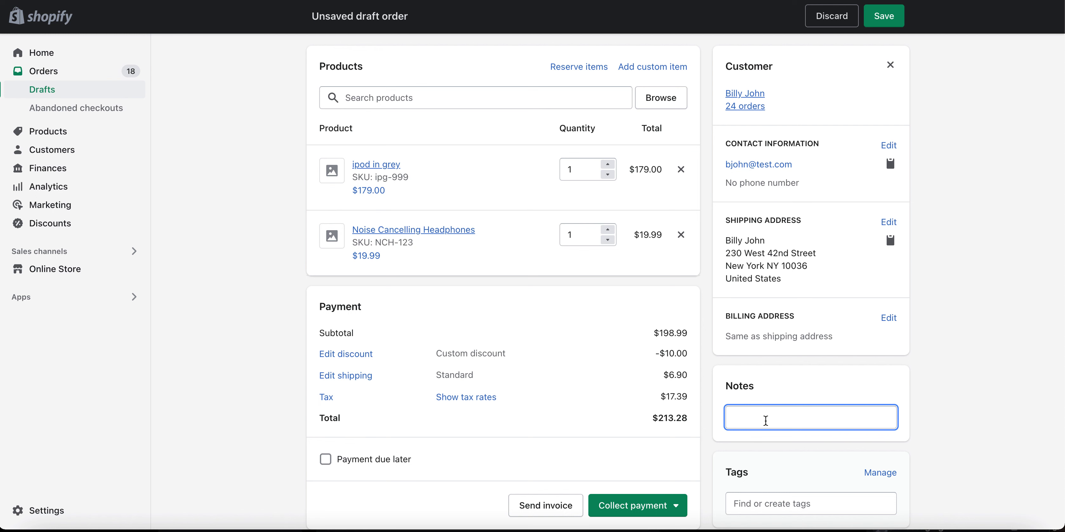
{"action": "type", "text": "This is a great new customer"}
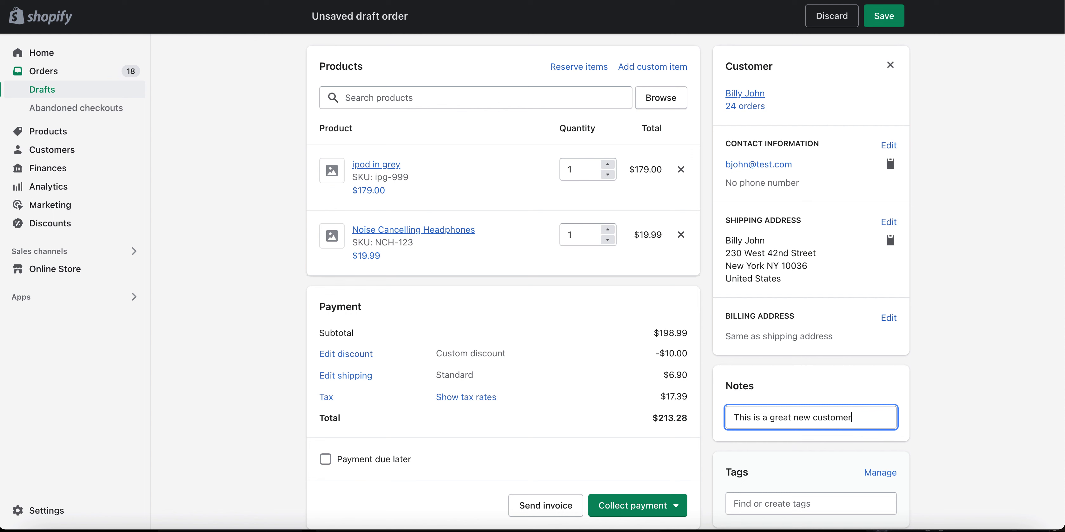
{"action": "type", "text": "!  Thank you!"}
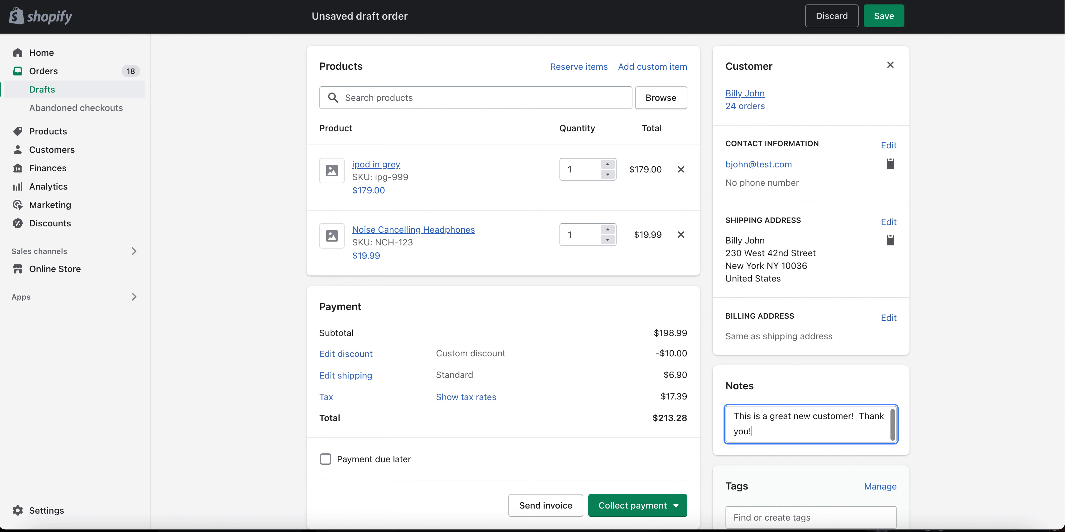
{"action": "left_click", "coordinate": [663, 503]}
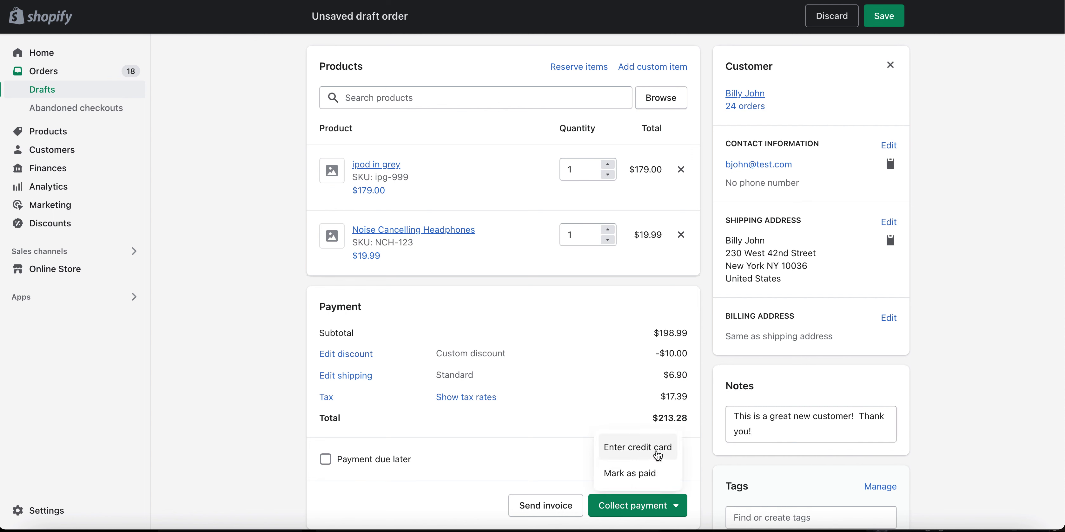
Step: Choose credit card payment and enter the test card number, cardholder name, expiry and security code
{"action": "left_click", "coordinate": [658, 453]}
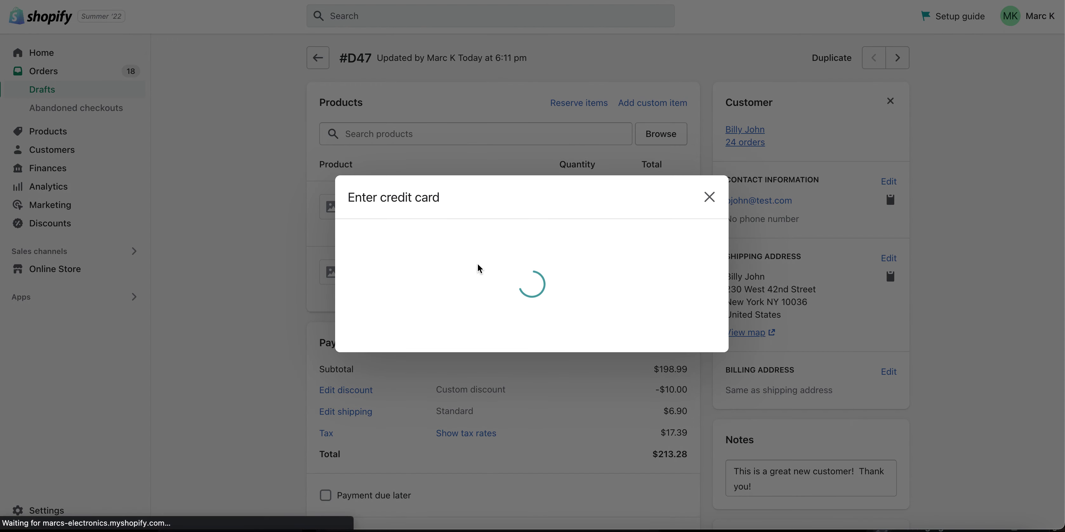
{"action": "left_click", "coordinate": [411, 236]}
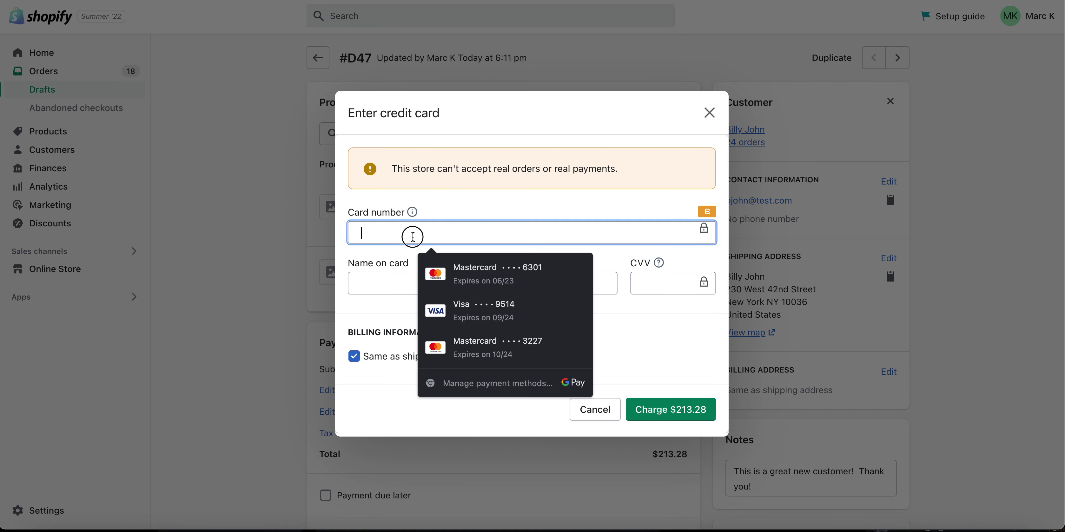
{"action": "type", "text": "1"}
{"action": "key", "text": "Tab"}
{"action": "type", "text": "John doe"}
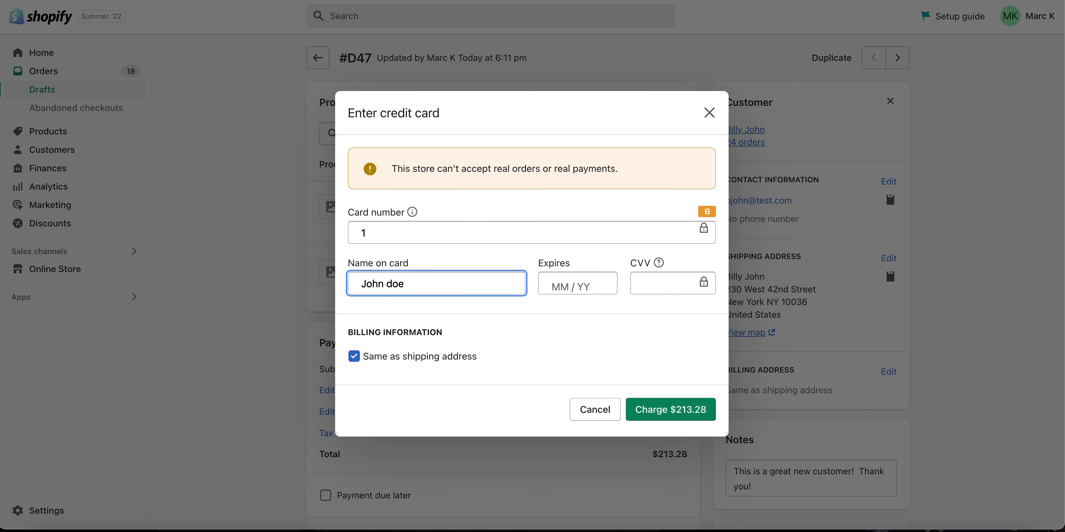
{"action": "key", "text": "Tab"}
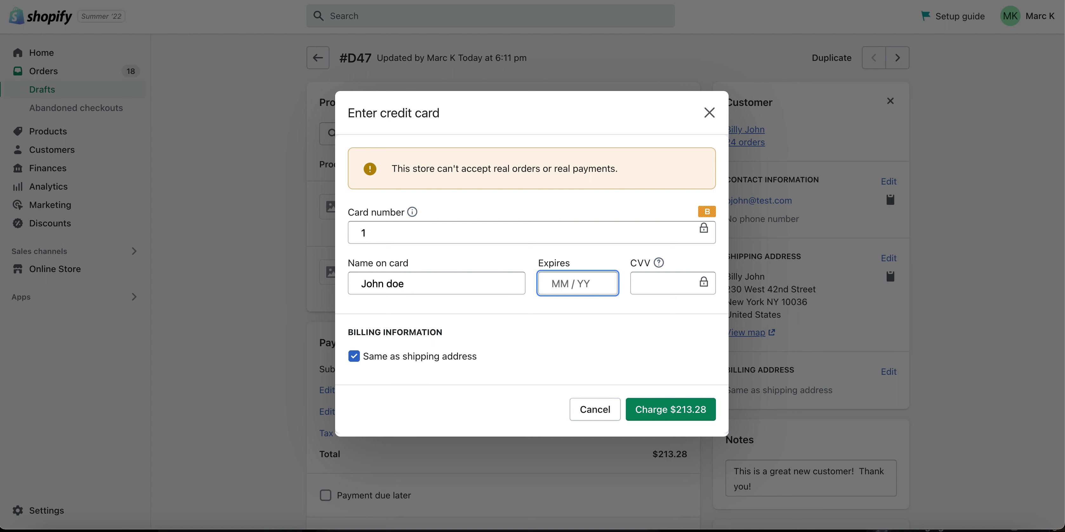
{"action": "type", "text": "1224"}
{"action": "key", "text": "Tab"}
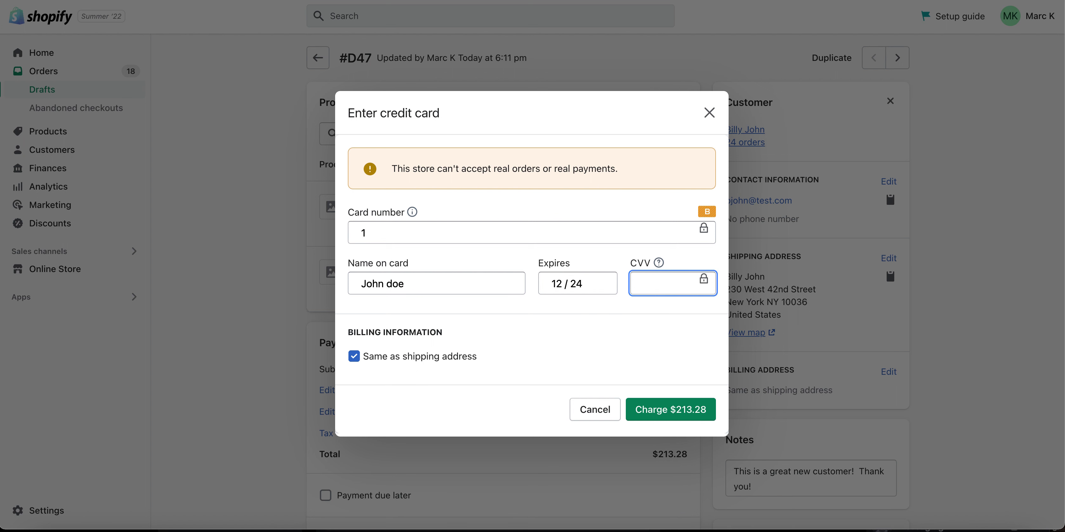
{"action": "type", "text": "123"}
Step: Charge the $213.28 total to the card and return to the orders list
{"action": "left_click", "coordinate": [656, 407]}
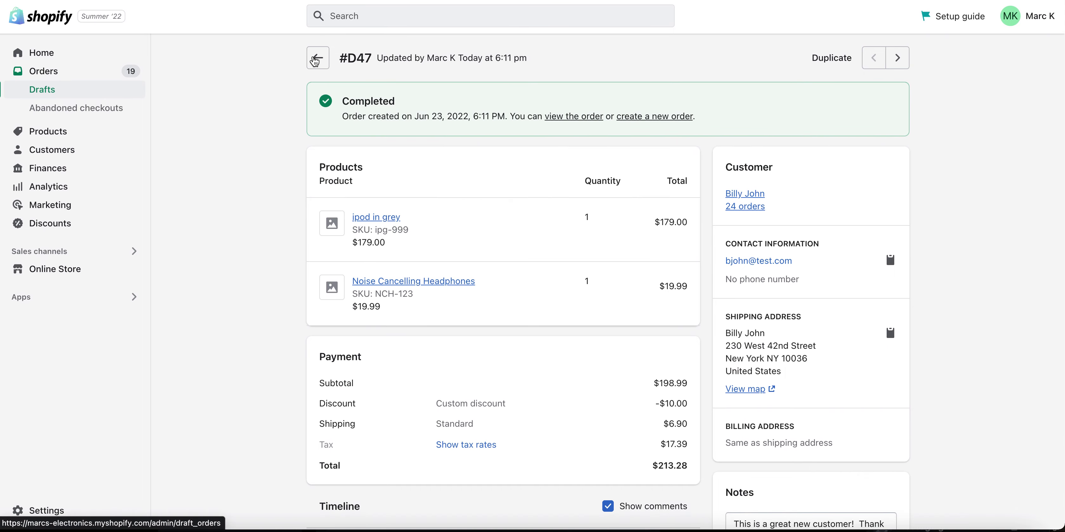
{"action": "left_click", "coordinate": [317, 59]}
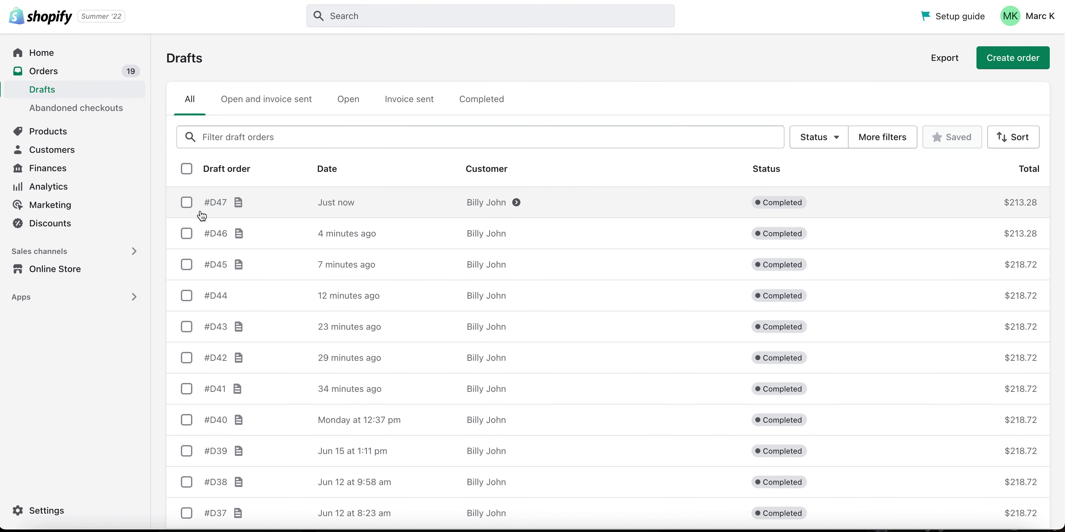
{"action": "left_click", "coordinate": [60, 77]}
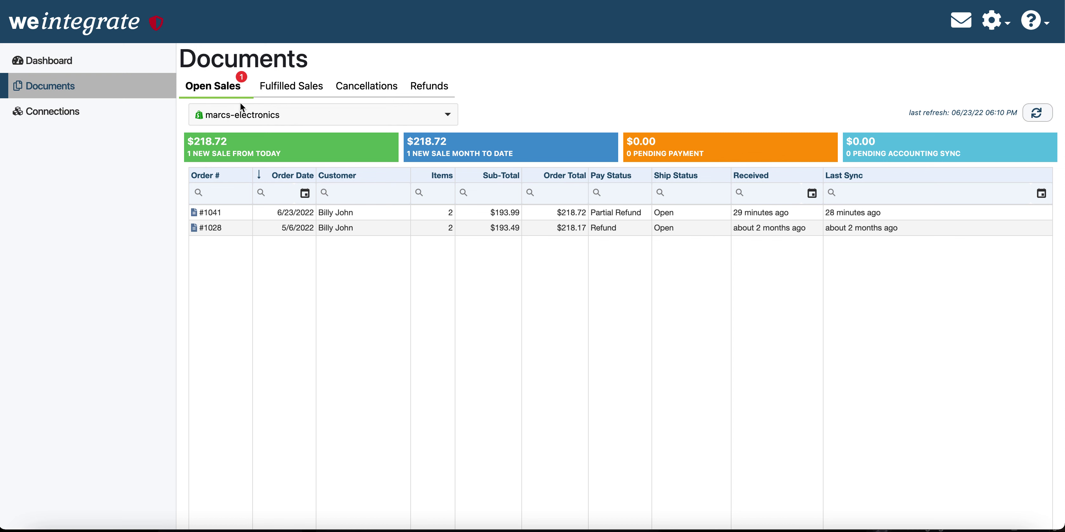
Step: Reload Open Sales and check order #1046's note and its sync to QuickBooks receipt 1038
{"action": "left_click", "coordinate": [225, 86]}
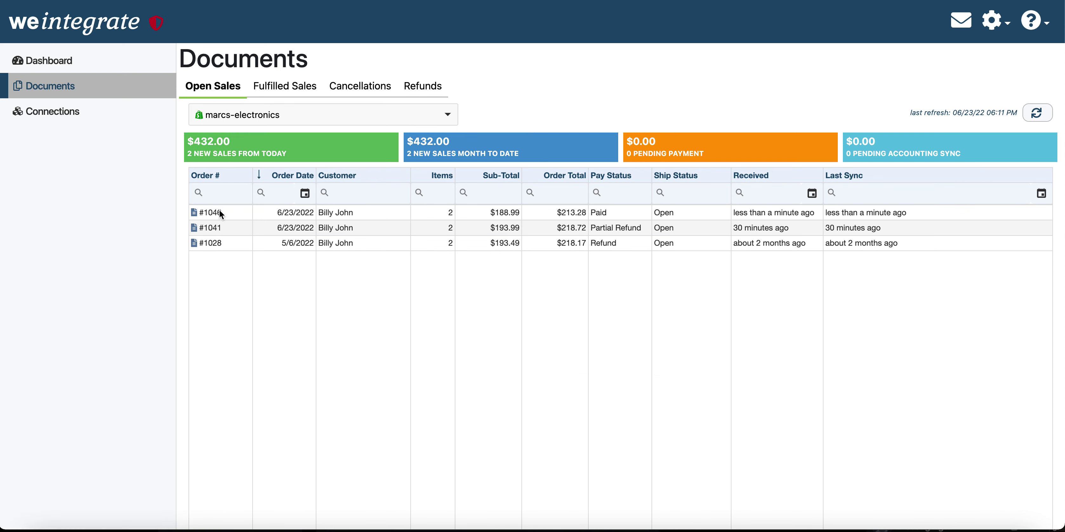
{"action": "left_click", "coordinate": [220, 213]}
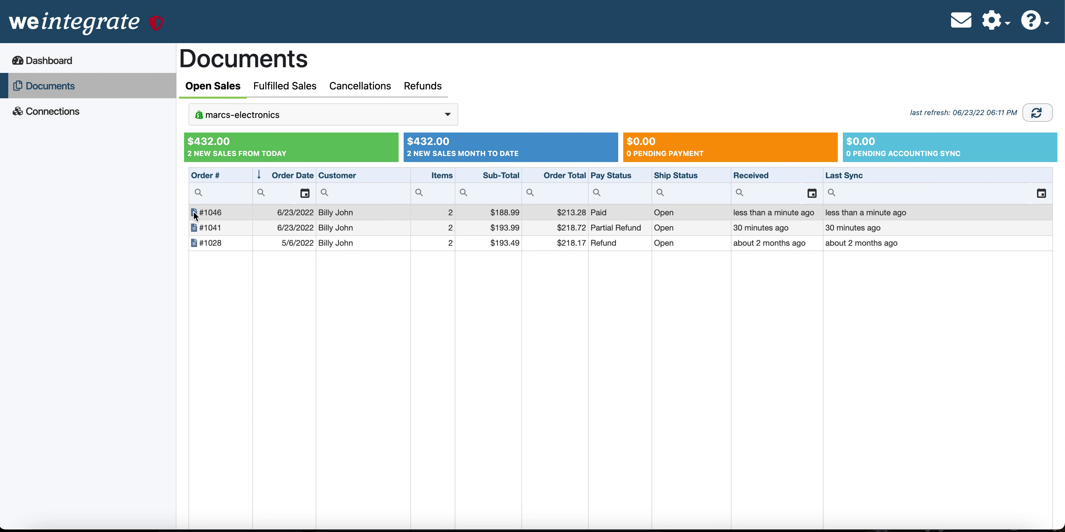
{"action": "mouse_move", "coordinate": [194, 214]}
{"action": "mouse_move", "coordinate": [848, 214]}
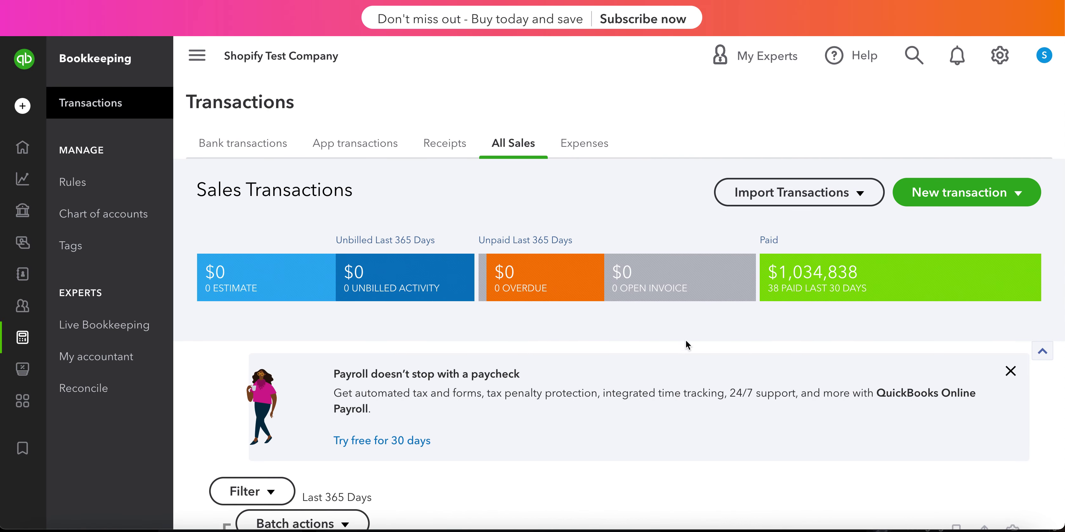
Step: Find sales receipt 1038 in the All Sales transactions table and open it
{"action": "scroll", "coordinate": [672, 416], "scroll_direction": "down", "scroll_amount": 5}
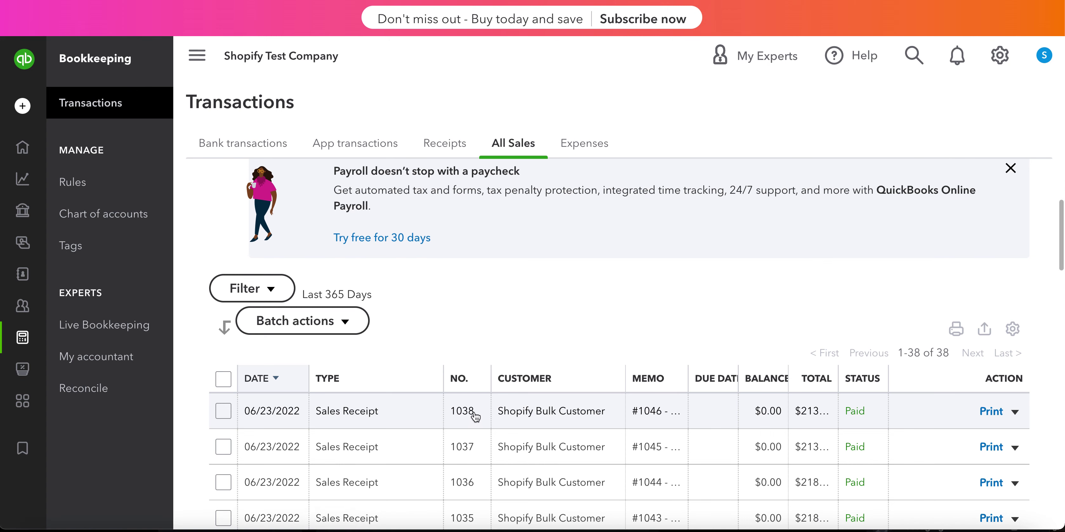
{"action": "left_click", "coordinate": [468, 415]}
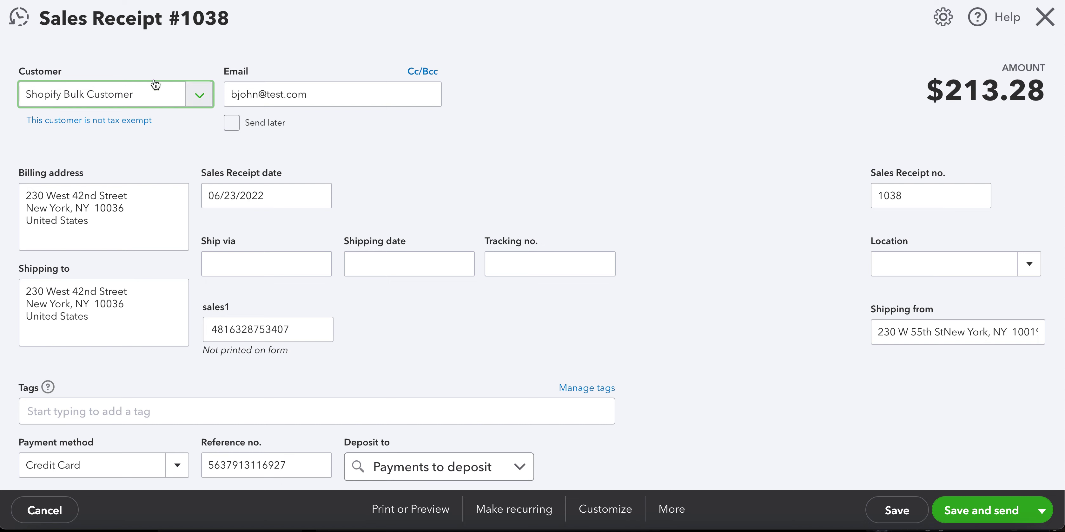
Step: Review receipt 1038's lines, discount, shipping and statement message, then close it and return to We Integrate
{"action": "scroll", "coordinate": [468, 172], "scroll_direction": "down", "scroll_amount": 7}
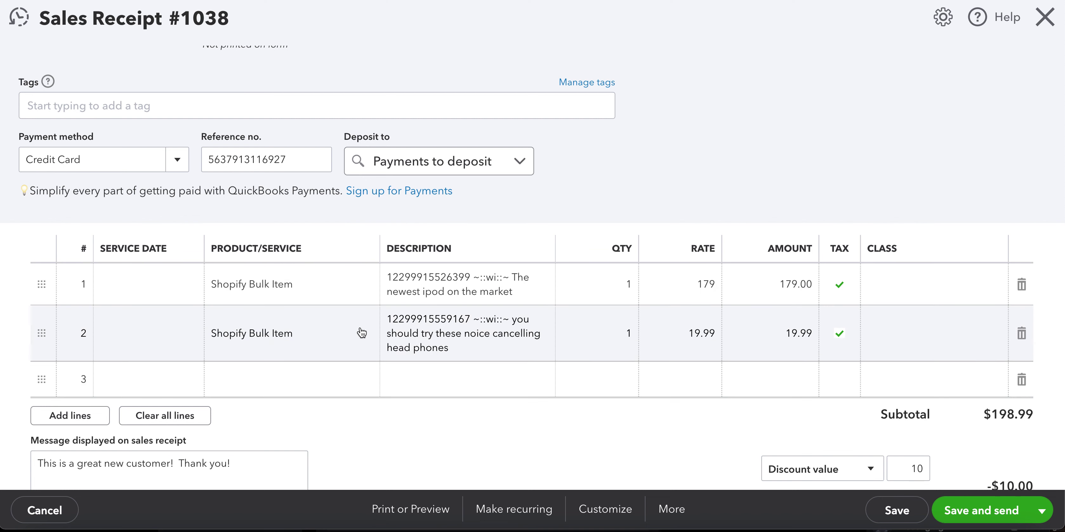
{"action": "scroll", "coordinate": [440, 403], "scroll_direction": "down", "scroll_amount": 2}
{"action": "scroll", "coordinate": [440, 402], "scroll_direction": "down", "scroll_amount": 1}
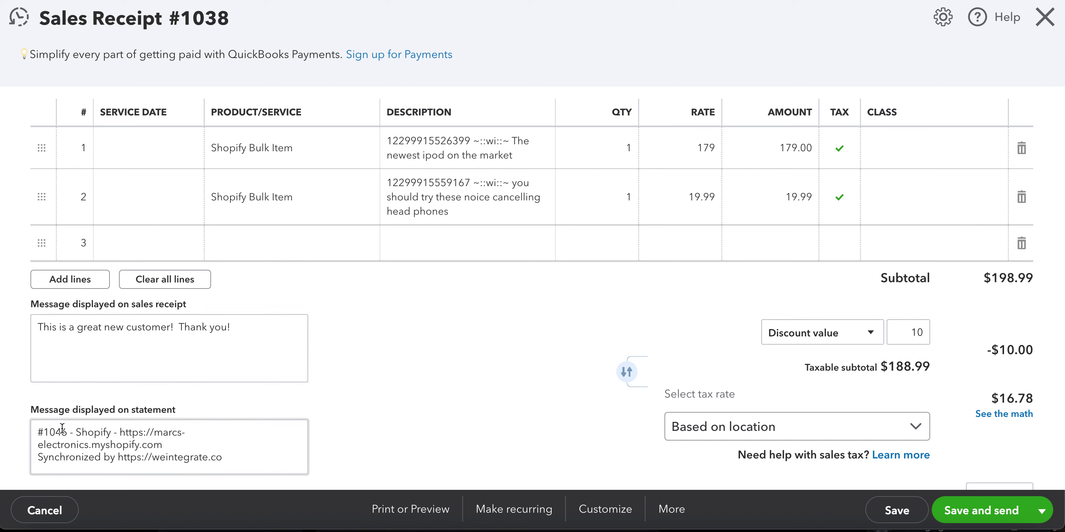
{"action": "left_click_drag", "start_coordinate": [37, 429], "coordinate": [233, 458]}
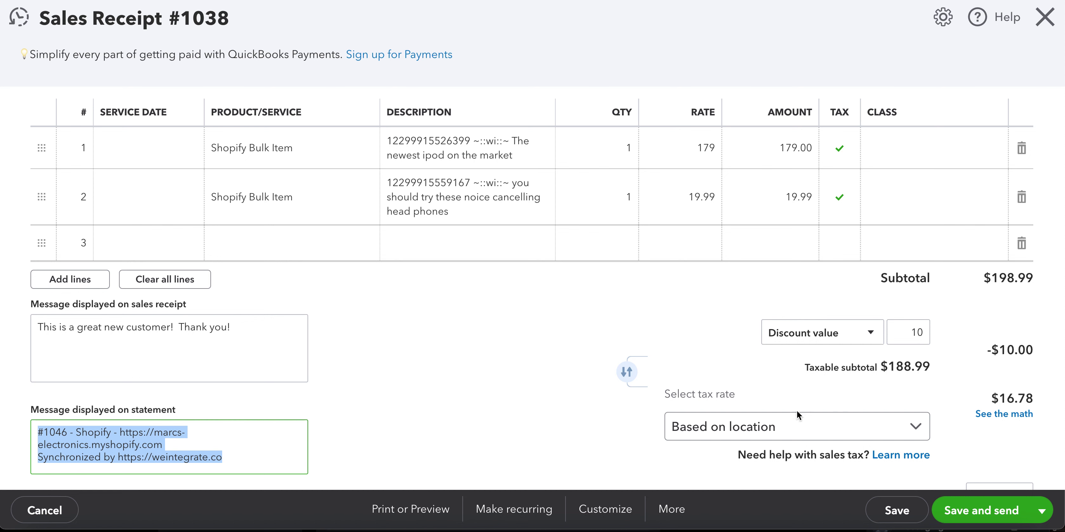
{"action": "scroll", "coordinate": [1006, 310], "scroll_direction": "down", "scroll_amount": 4}
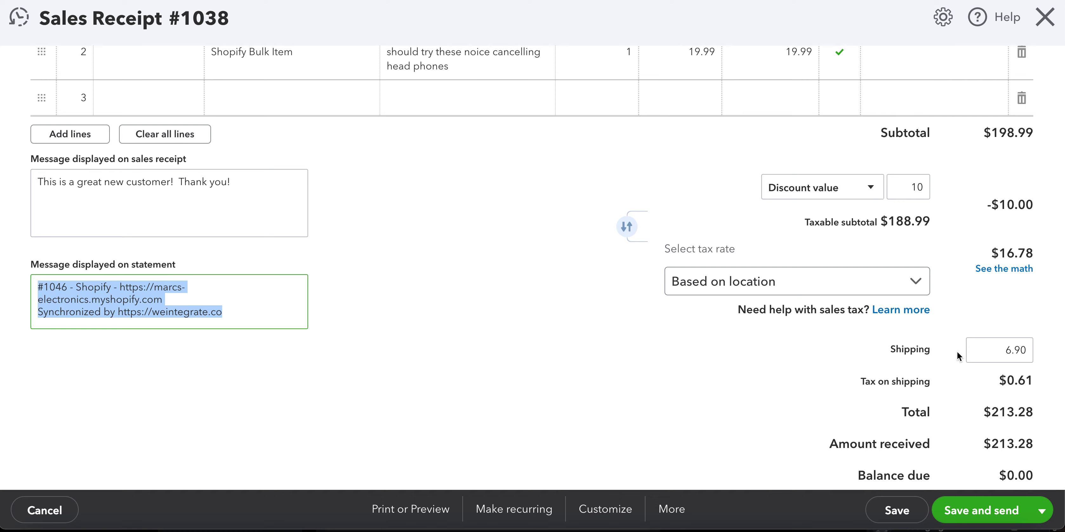
{"action": "scroll", "coordinate": [946, 271], "scroll_direction": "up", "scroll_amount": 5}
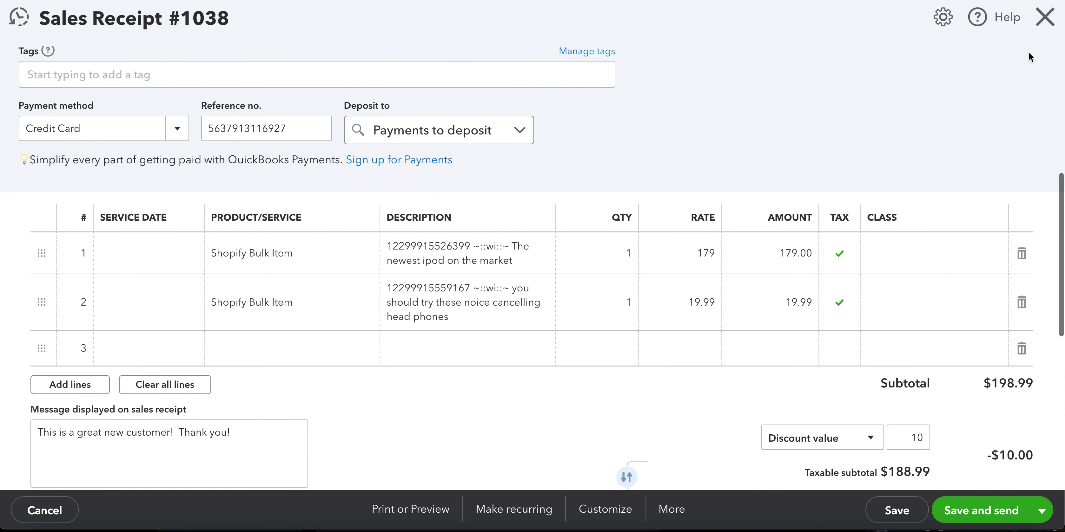
{"action": "left_click", "coordinate": [1042, 21]}
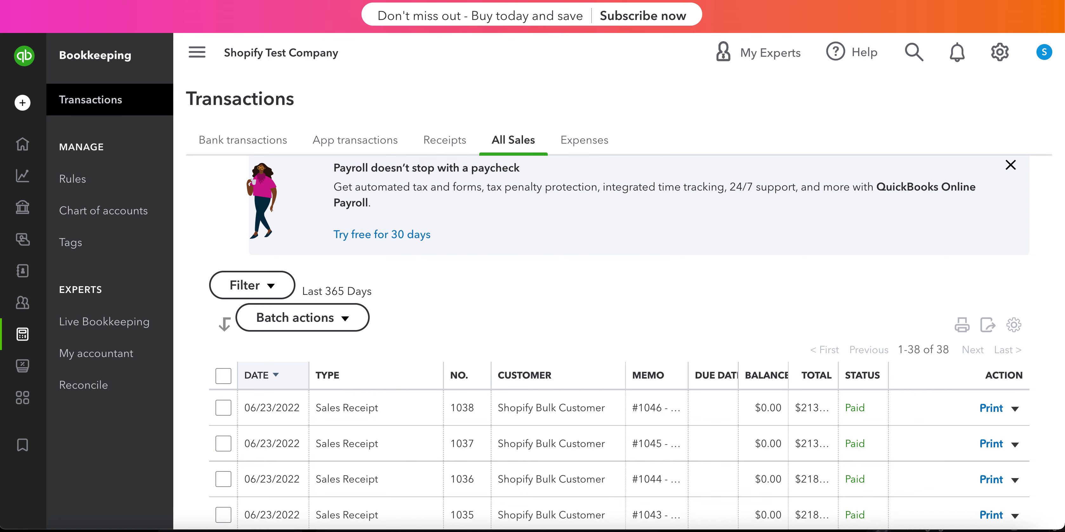
{"action": "key", "text": "ctrl+Tab"}
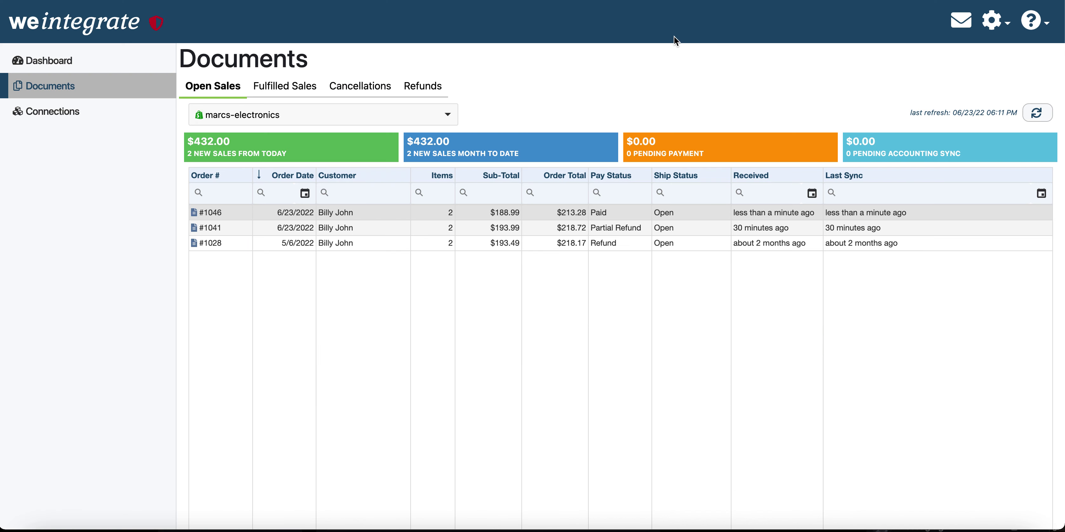